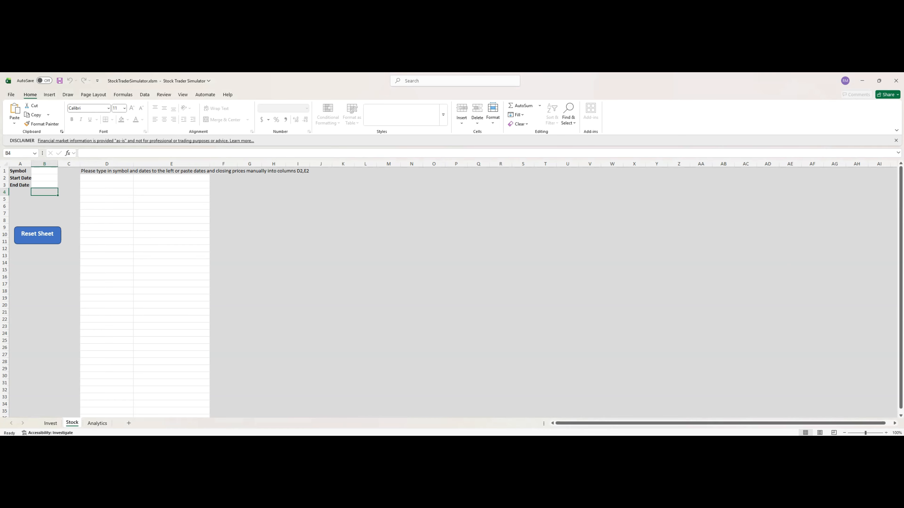
Step: Look through the workbook's Invest, Stock and Analytics sheets and glance at the TradingView home page in the browser
left_click(50, 423)
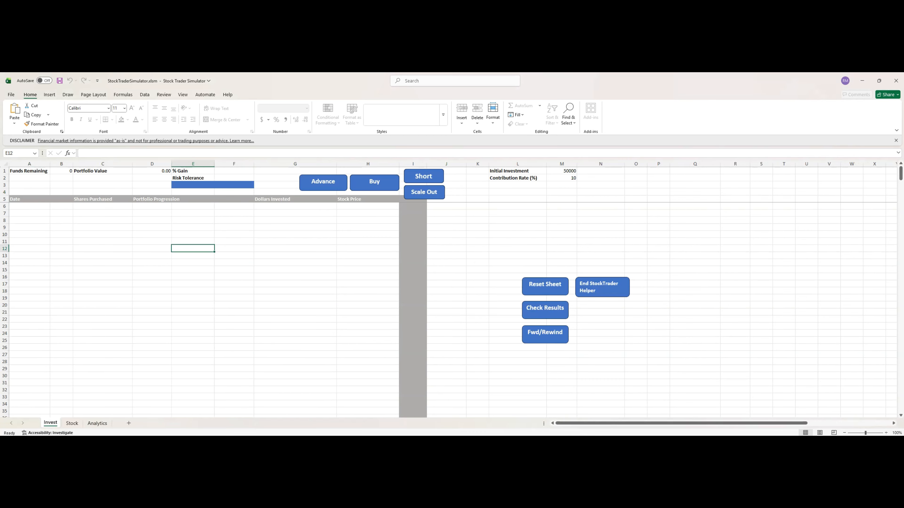
mouse_move(516, 444)
left_click(72, 423)
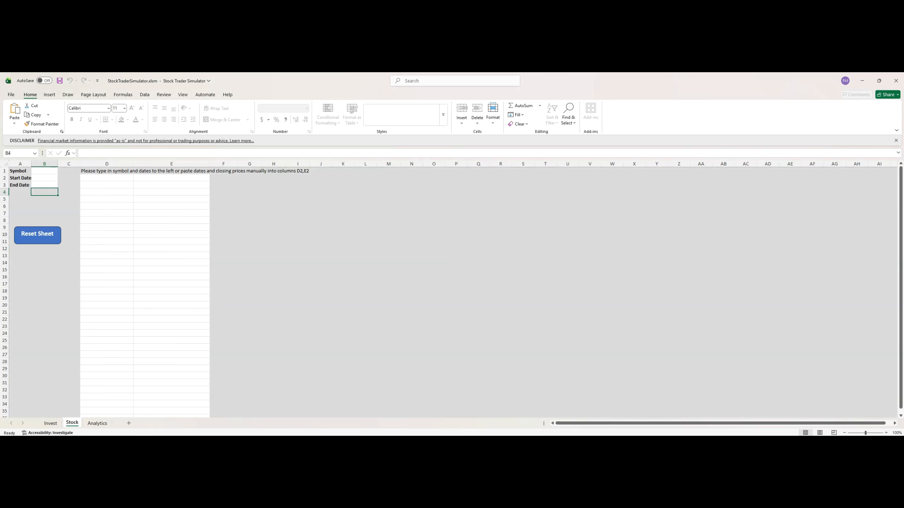
left_click(502, 443)
left_click(49, 423)
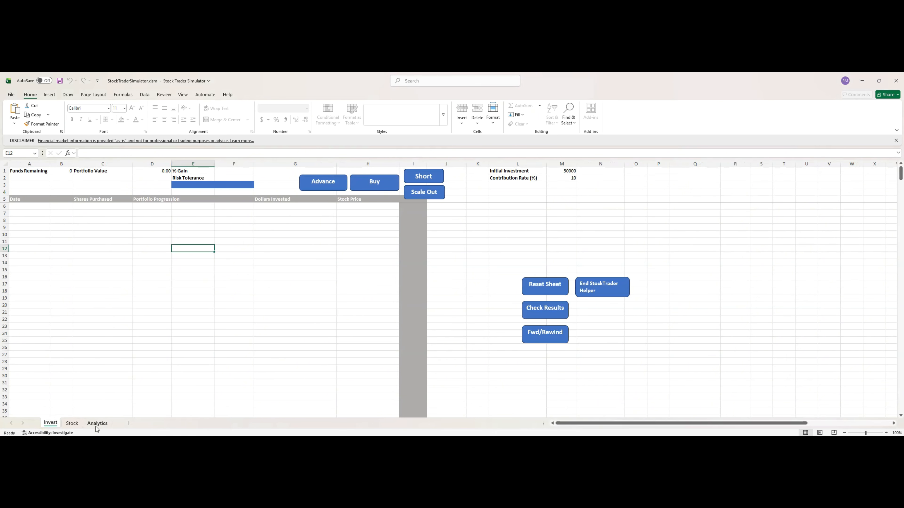
left_click(97, 423)
left_click(50, 424)
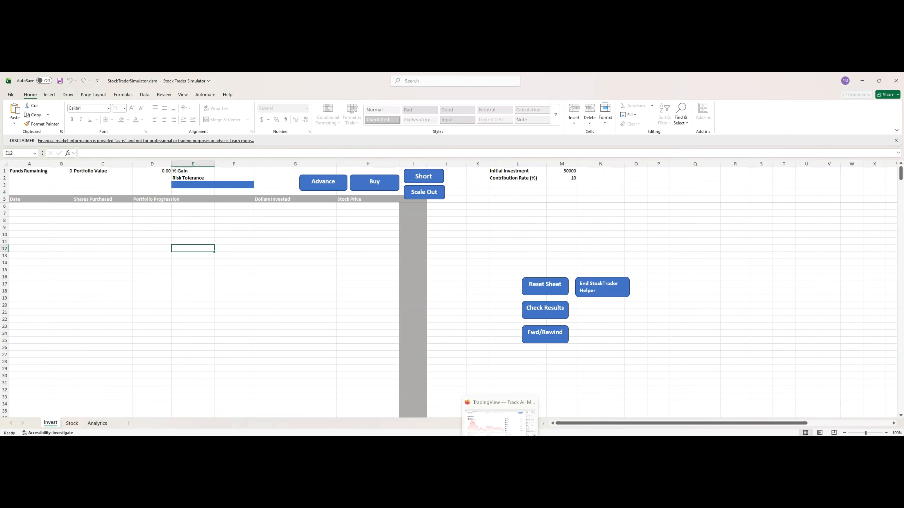
left_click(499, 445)
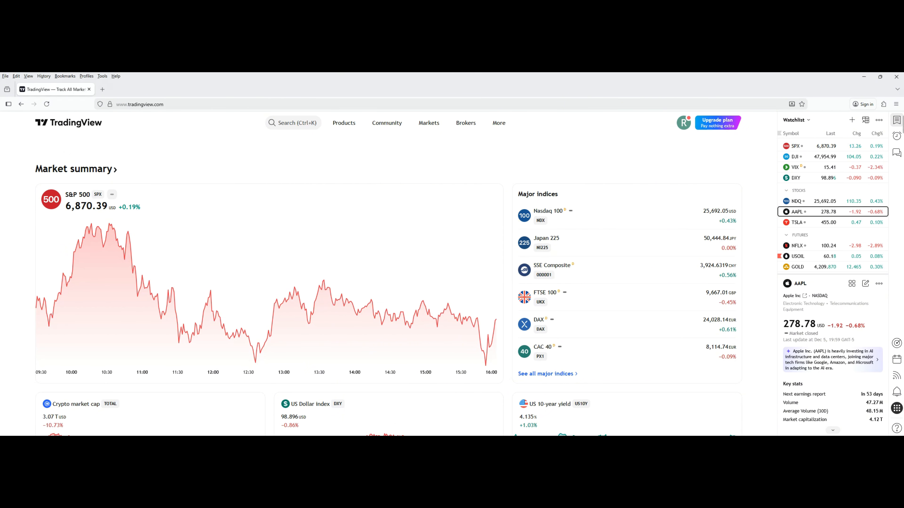
left_click(516, 444)
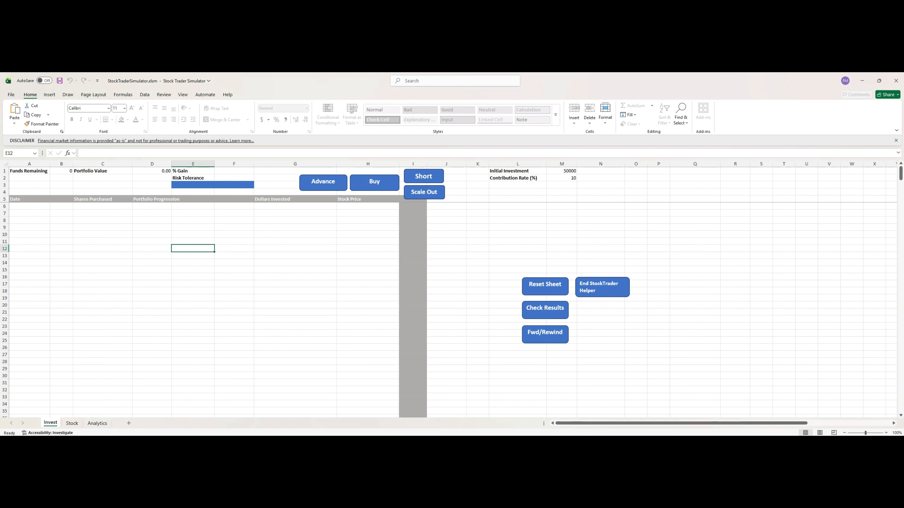
Step: Show the Stock sheet and tile the TradingView browser window side by side with the Excel workbook
left_click(72, 424)
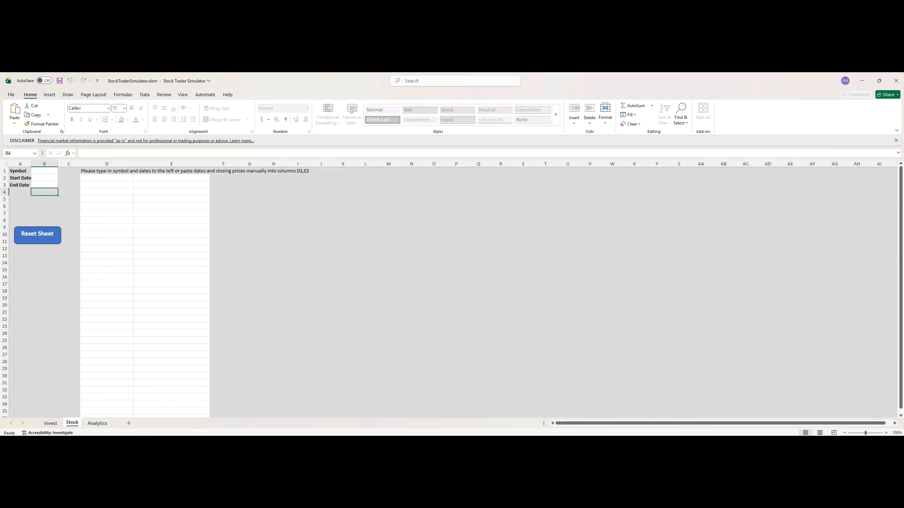
key("alt+Tab")
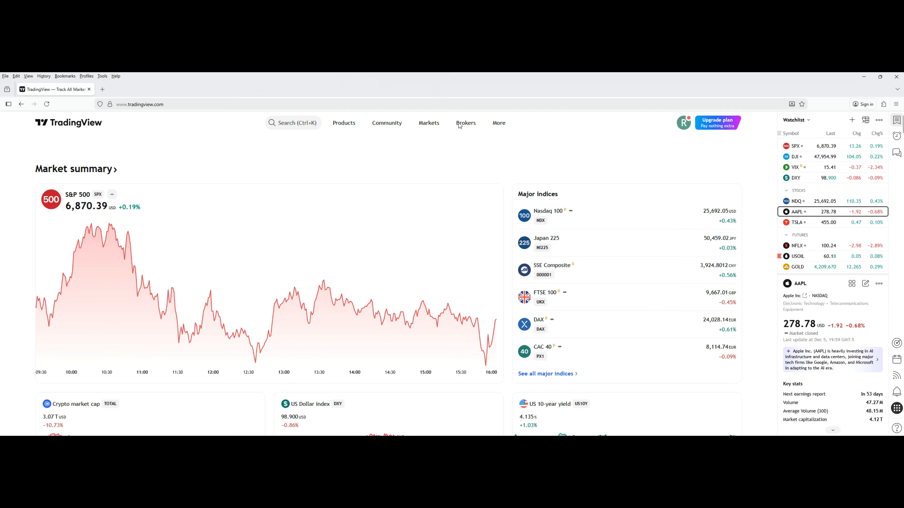
left_click_drag(434, 78, 307, 98)
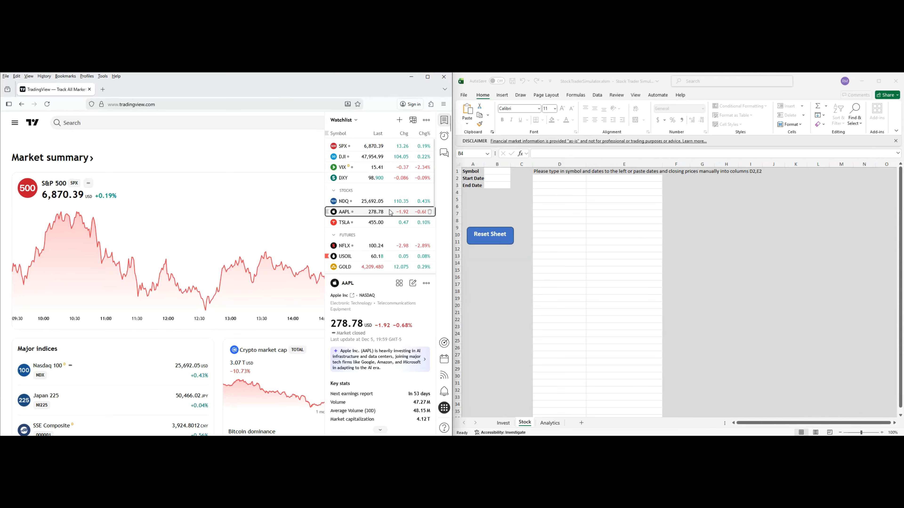
Step: Enter TSLA as the stock symbol in cell B1 of the Stock sheet
left_click(494, 171)
double_click(493, 170)
left_click(494, 170)
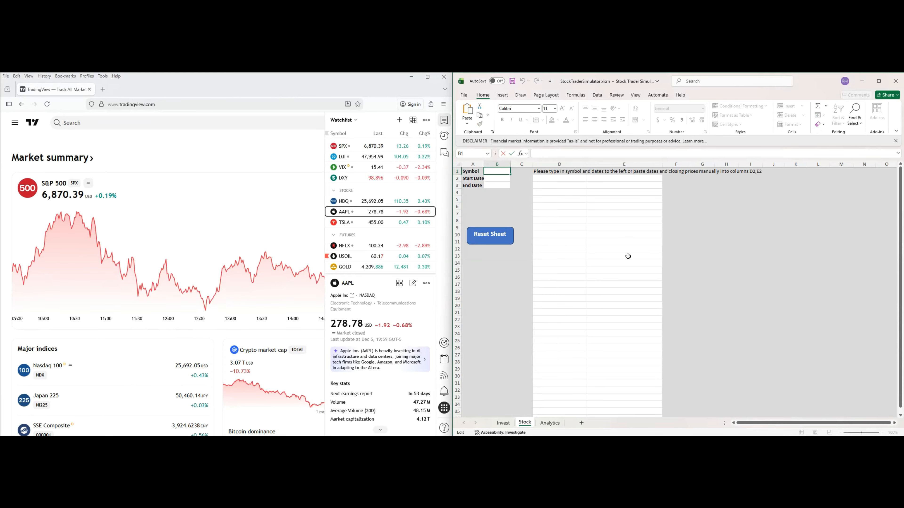
type("TSLA")
key("Return")
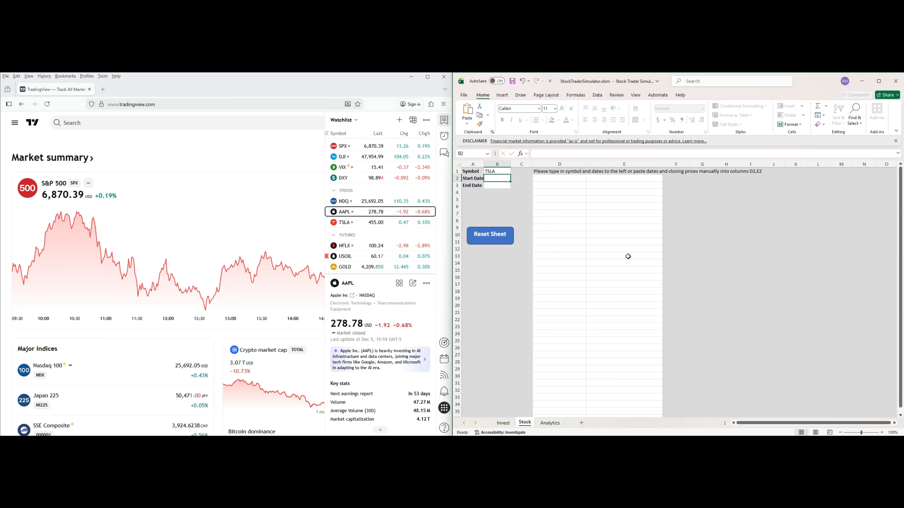
Step: Set the start date to 01/02/2025 and the end date to 02/03/2025 on the Stock sheet
type("01/02/")
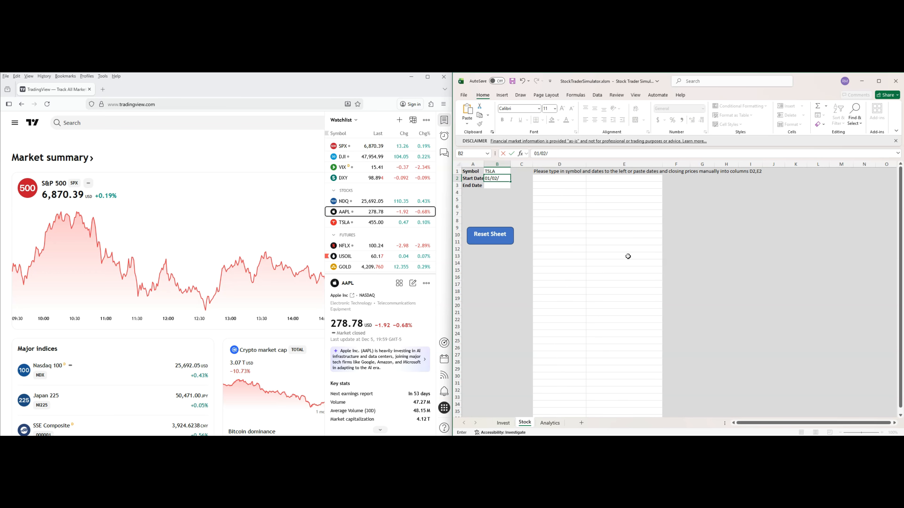
type("2025")
key("Return")
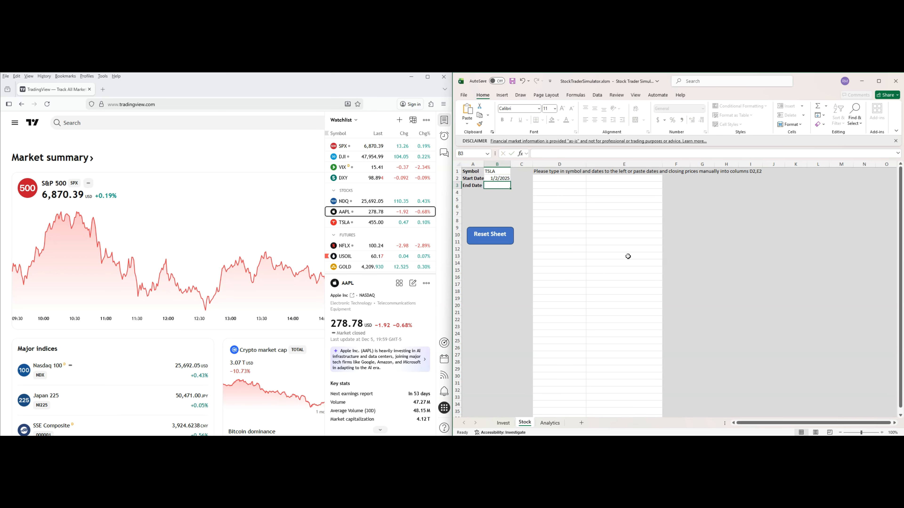
type("02")
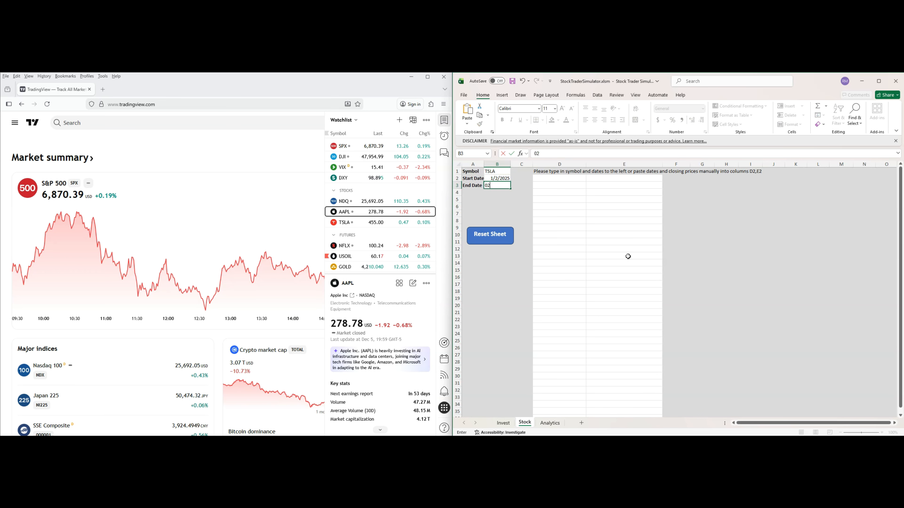
type("/03/2025")
key("Return")
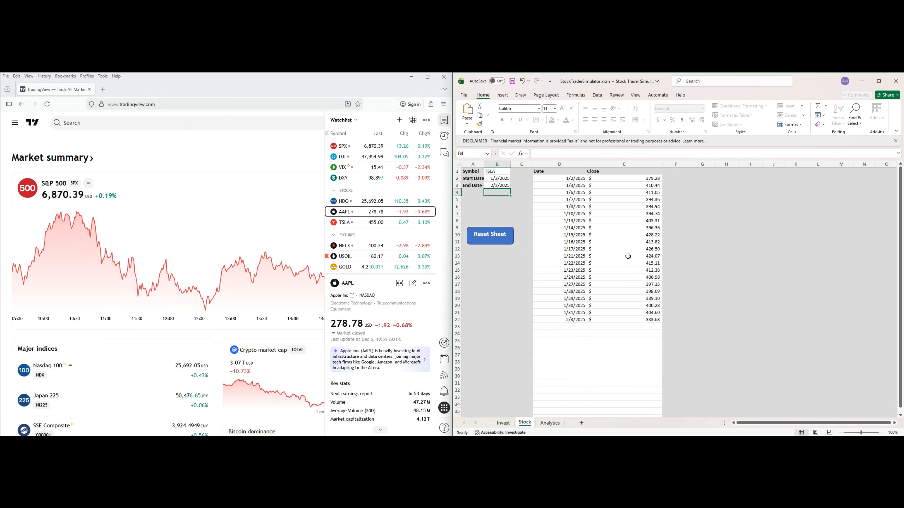
Step: Search TradingView for tsla and open the chart of Tesla, Inc. listed on NASDAQ
left_click(107, 122)
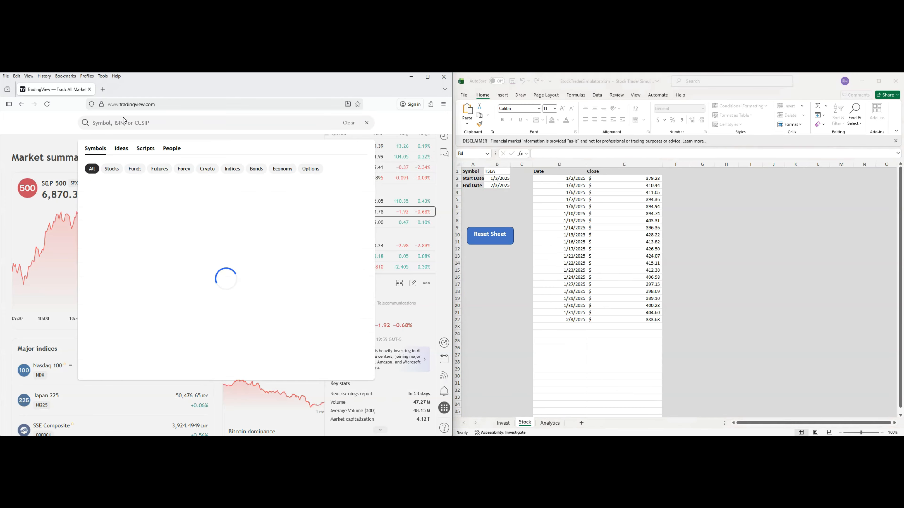
type("t")
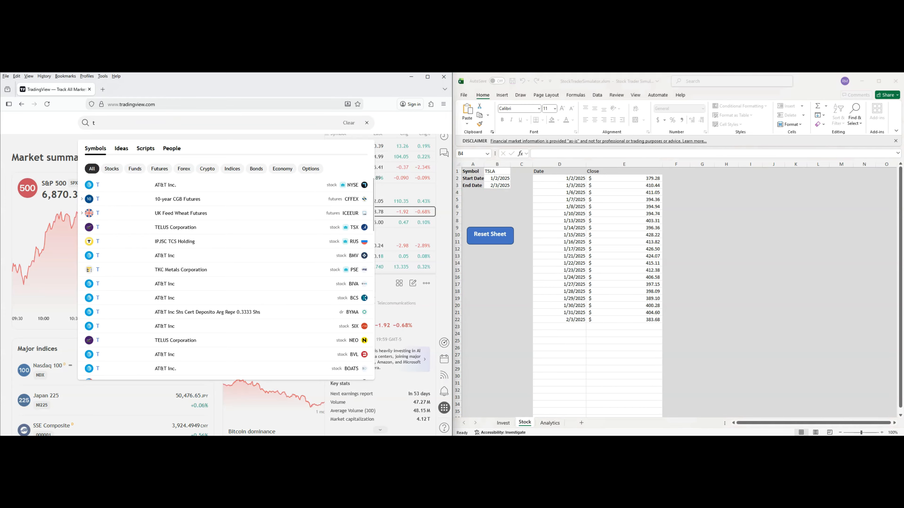
type("sla")
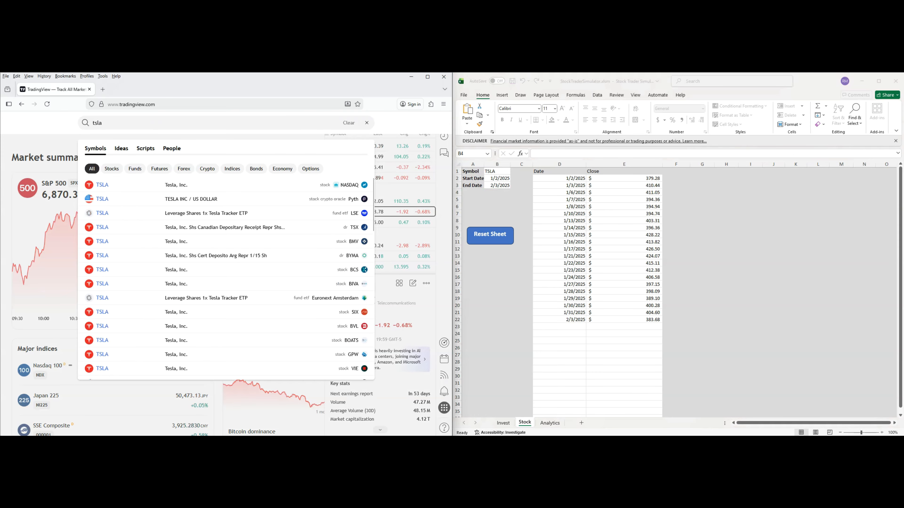
left_click(172, 184)
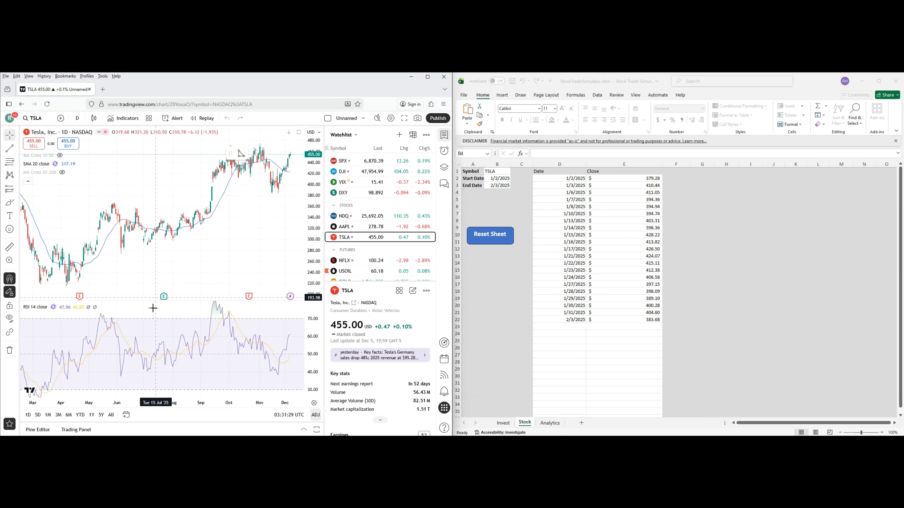
Step: Make the Tesla chart go to the date 2025-01-02
left_click(126, 414)
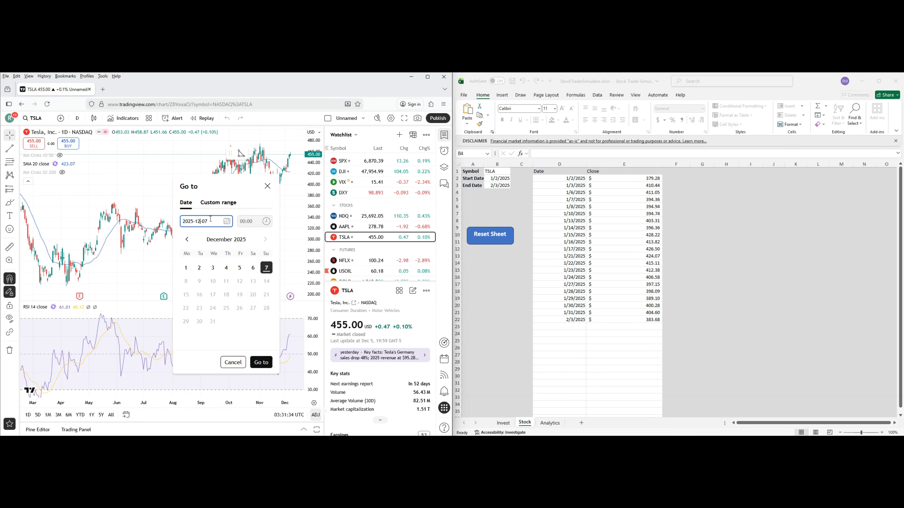
key("BackSpace")
key("BackSpace")
type("01")
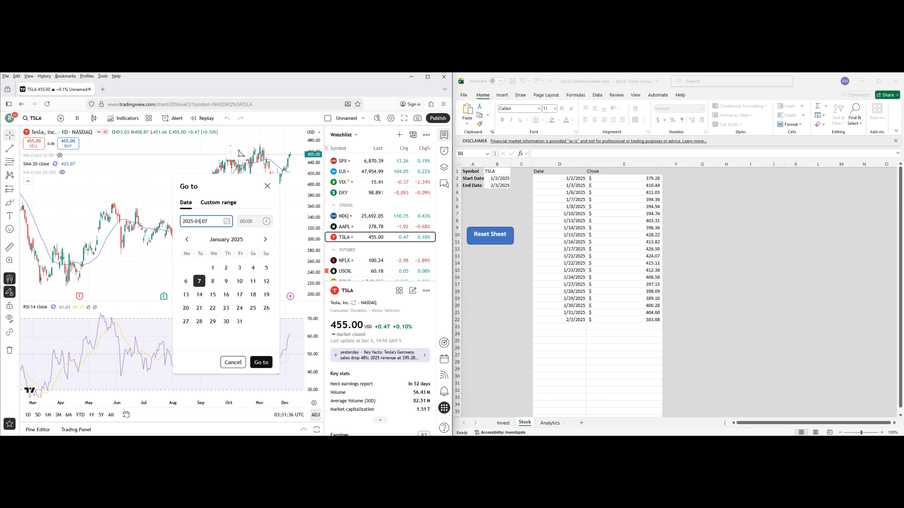
key("Right")
key("Right")
type("2")
left_click(267, 362)
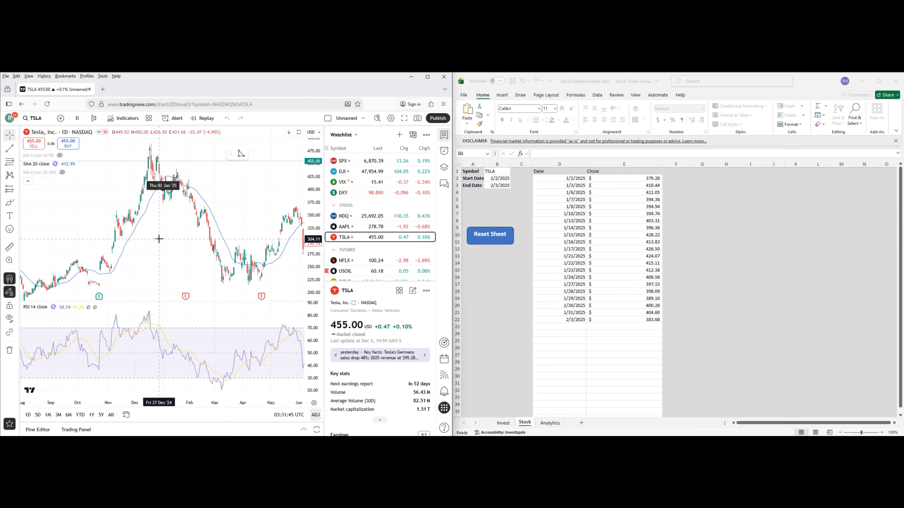
Step: Shift the Tesla chart so that 31 Dec 2024 is the last visible daily candle
left_click_drag(159, 239, 304, 229)
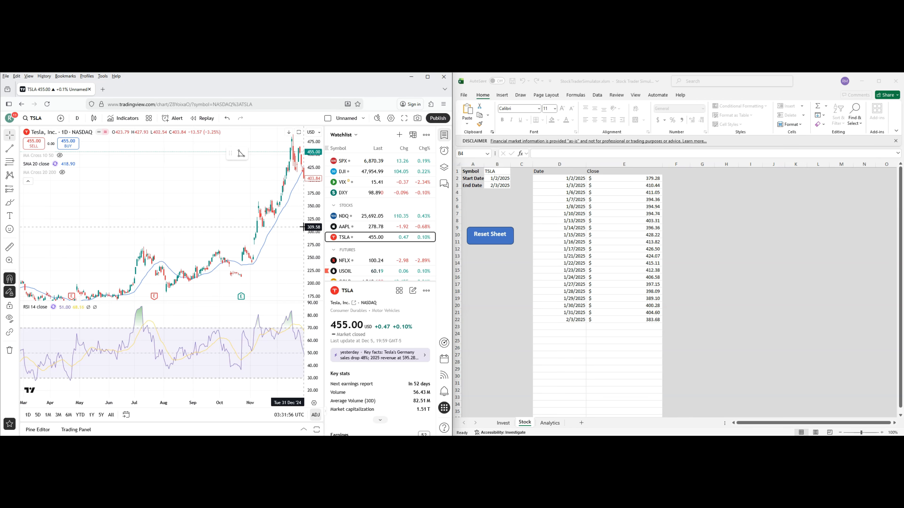
key("Left")
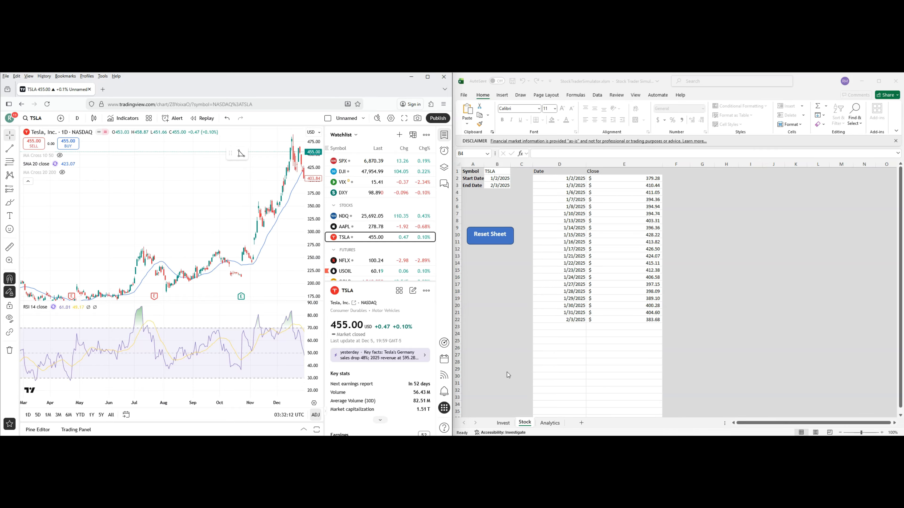
Step: Switch to File Explorer, open the StockTraderHelper folder inside StockTrader1 and select StockTraderHelper.exe
key("alt+Tab")
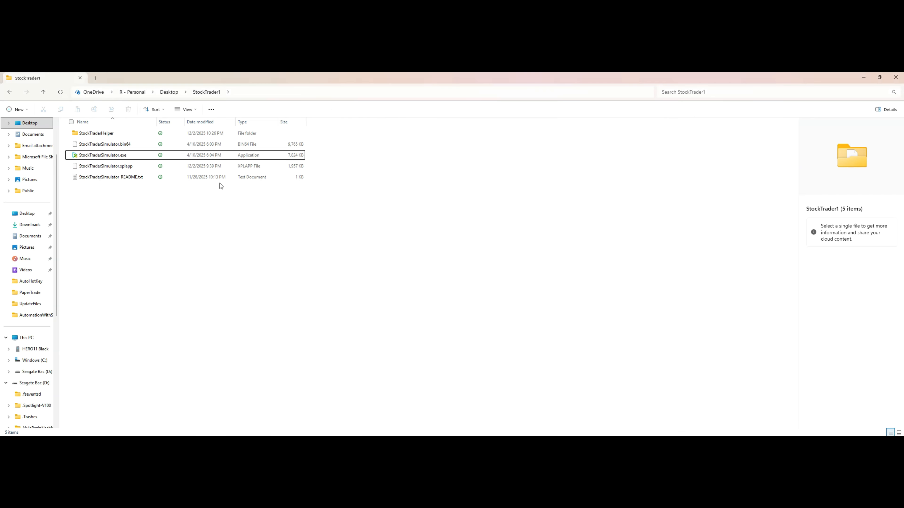
left_click(102, 136)
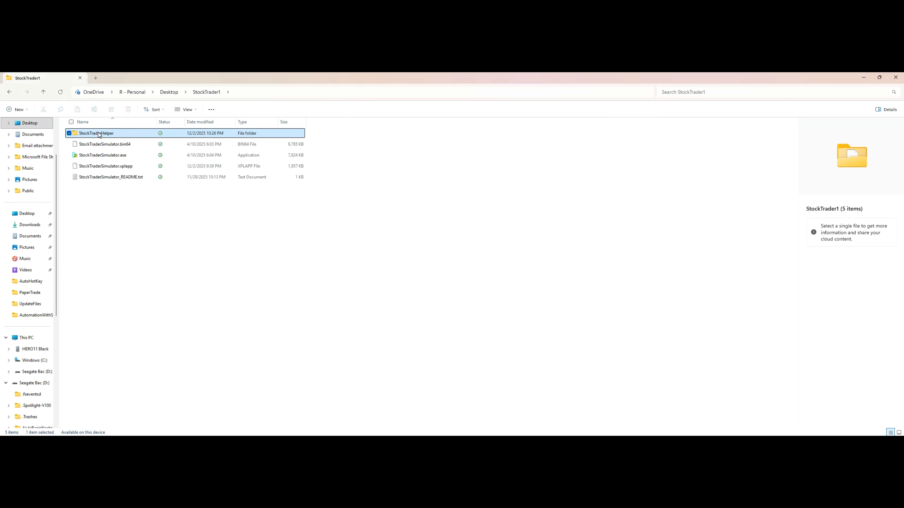
double_click(98, 135)
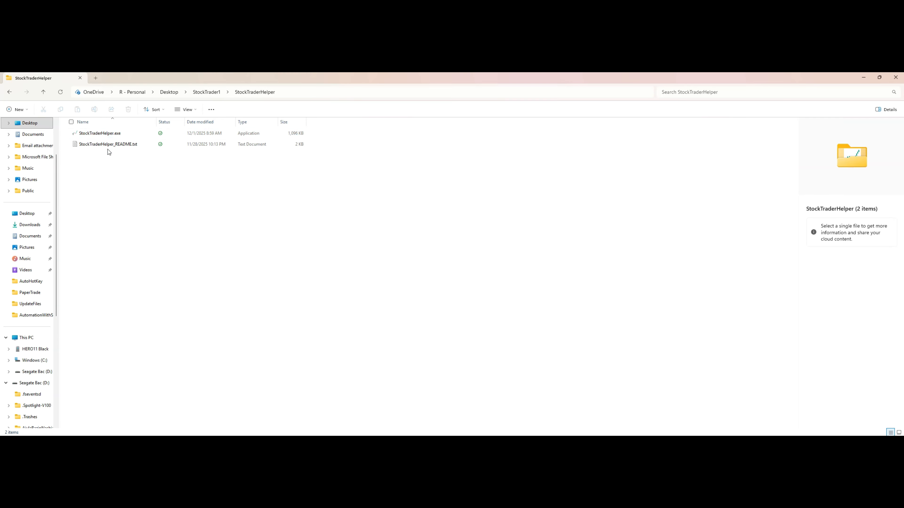
left_click(101, 138)
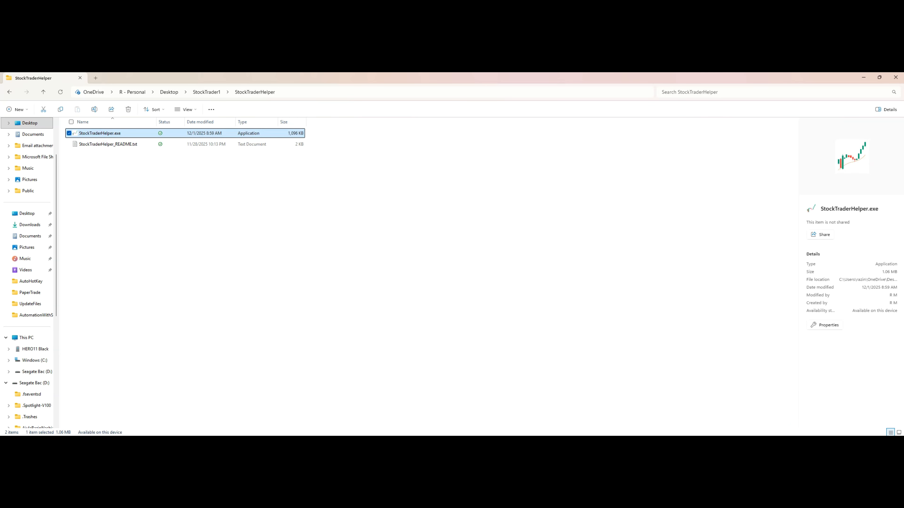
Step: Return to the tiled TradingView chart and Excel workbook, and show the Invest sheet
key("alt+Tab")
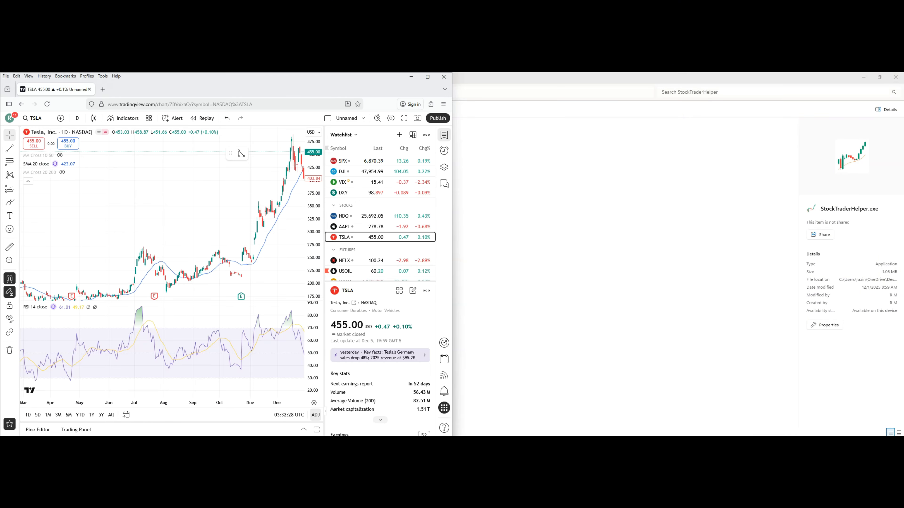
key("alt+Tab")
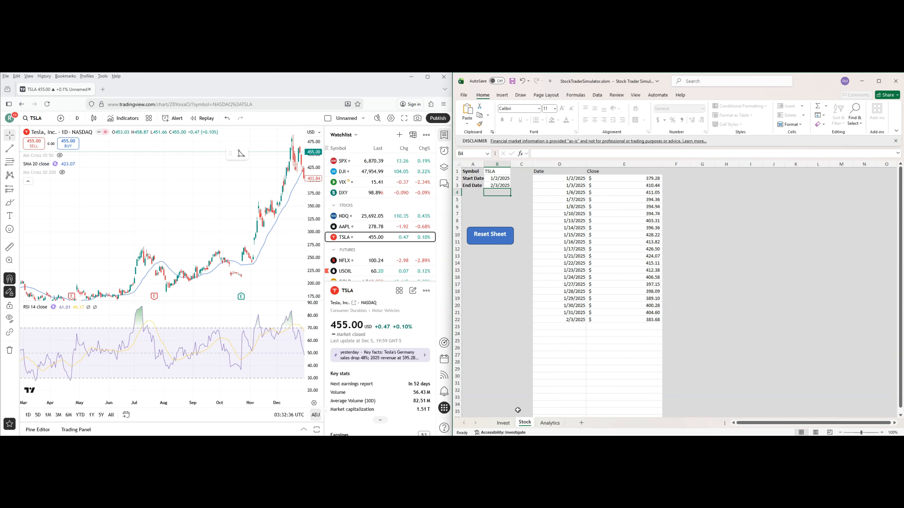
left_click(502, 423)
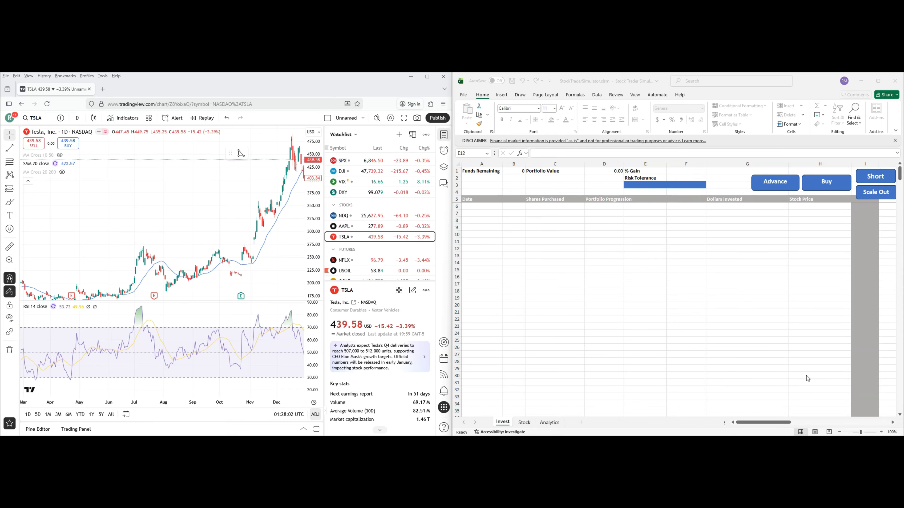
Step: Exit the StockTraderHelper running in the background and bring the TradingView chart window into focus
left_click(829, 443)
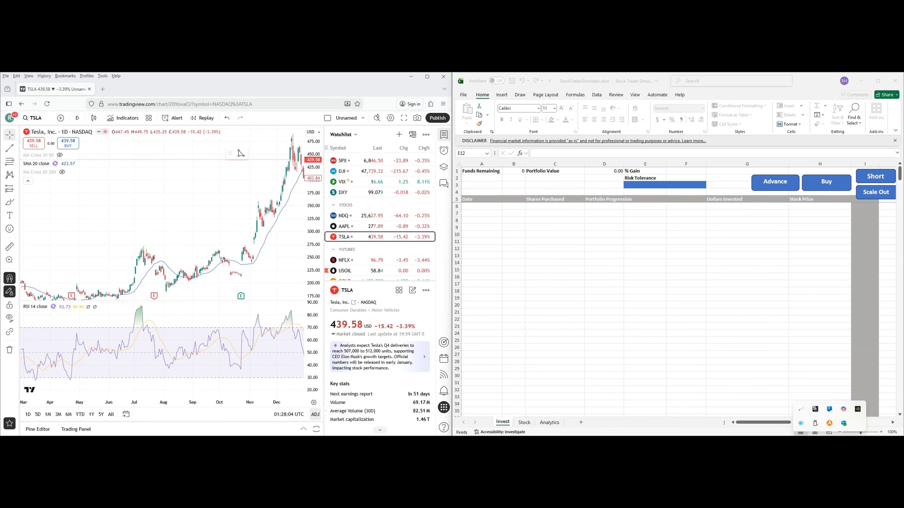
right_click(802, 413)
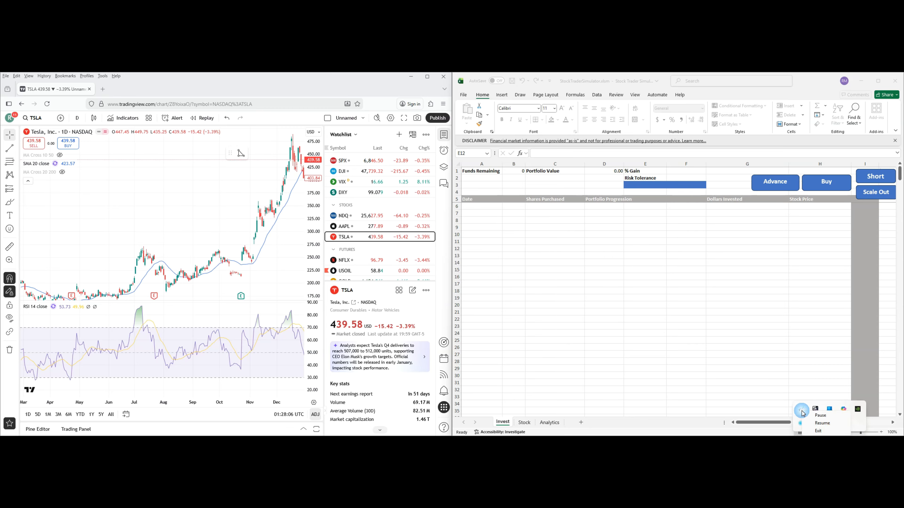
left_click(819, 431)
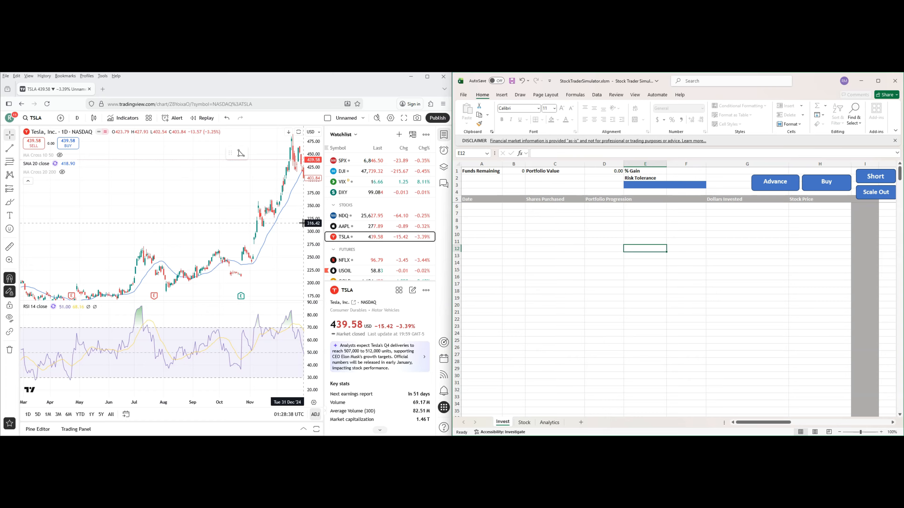
left_click(262, 78)
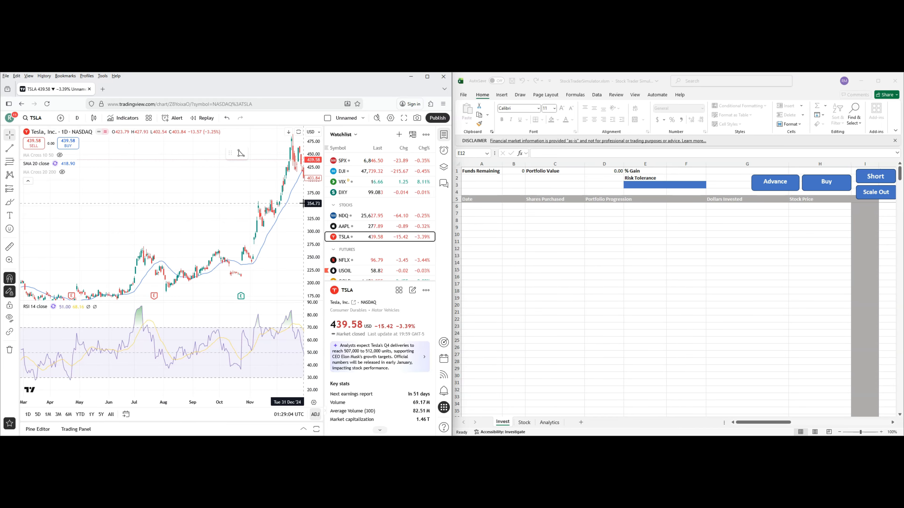
Step: Advance the chart and the Invest sheet to 2 Jan 2025 and buy a 5,000 dollar TSLA position
key("Right")
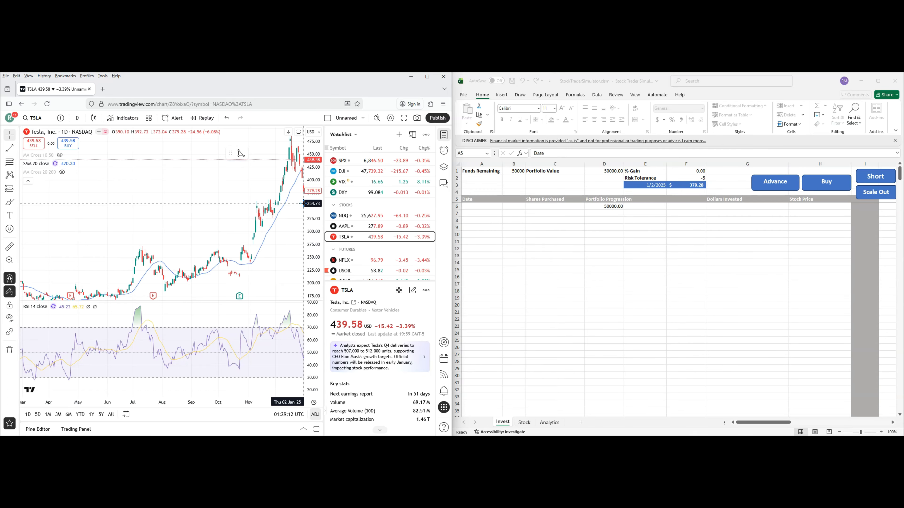
key("alt+Tab")
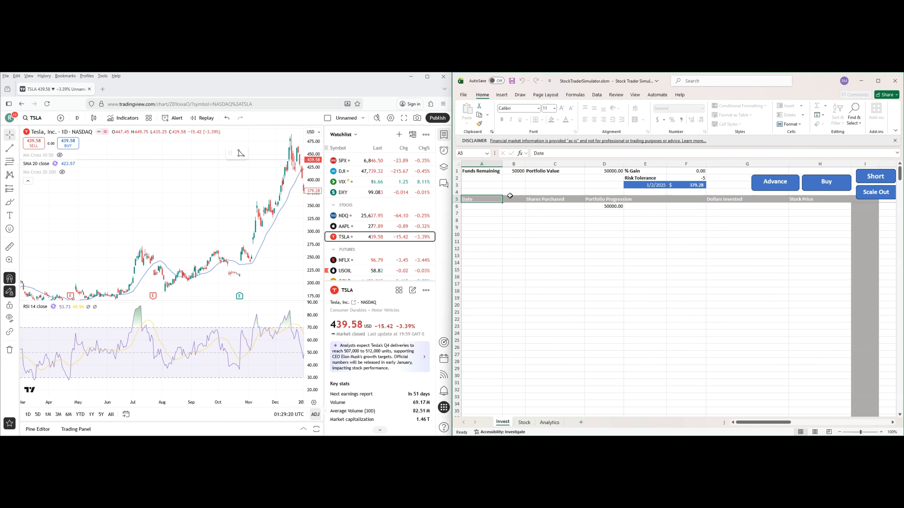
left_click(299, 83)
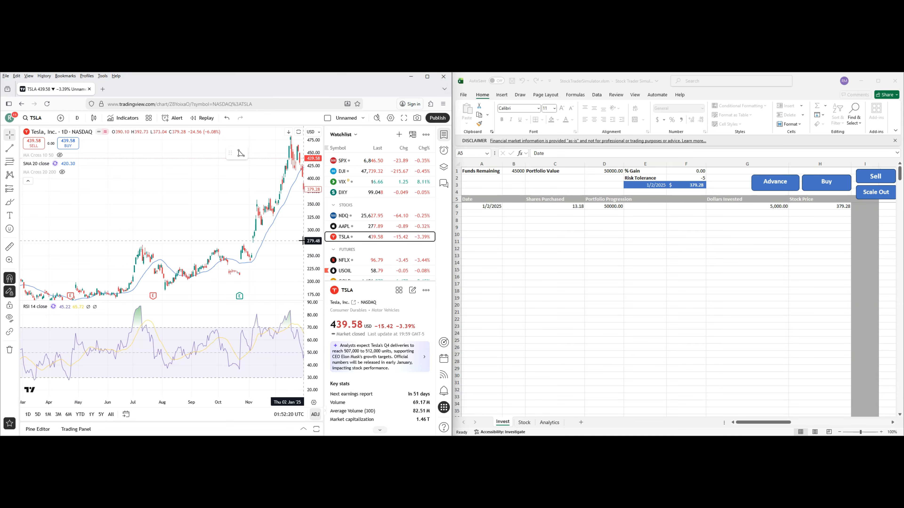
Step: Advance both the Invest sheet and the Tesla chart one trading day at a time until they reach 7 Jan 2025
key("alt+Tab")
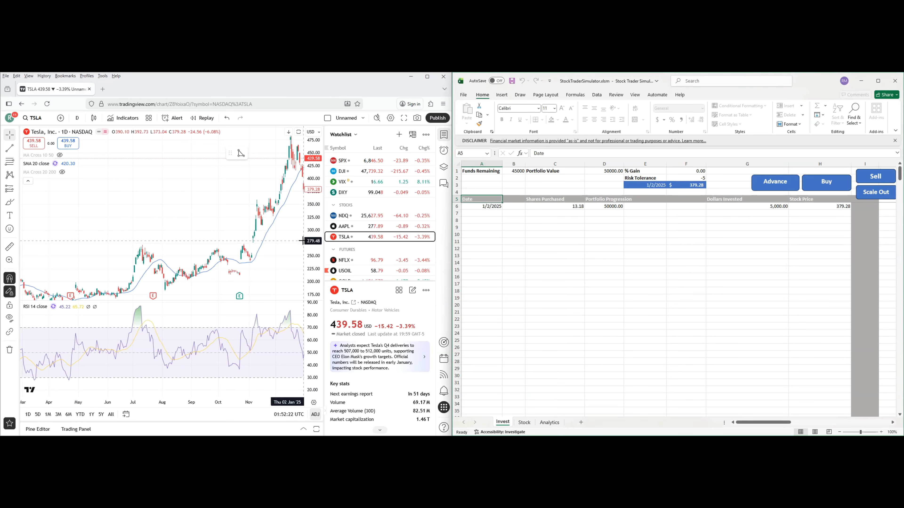
key("ctrl+a")
key("alt+Tab")
key("Right")
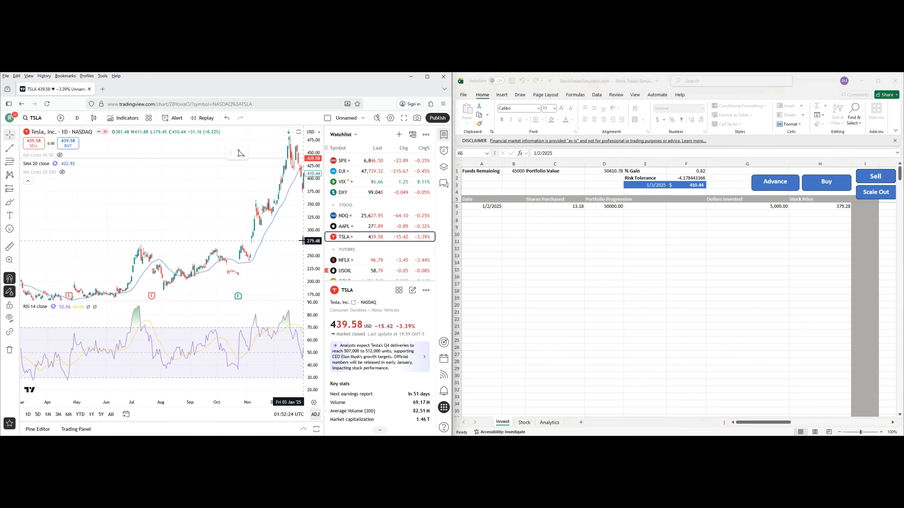
key("alt+Tab")
key("ctrl+a")
key("alt+Tab")
key("Right")
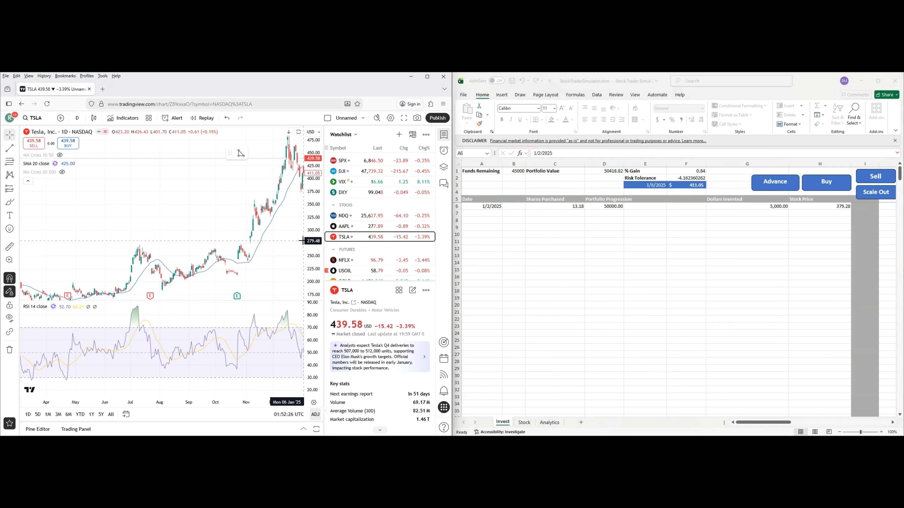
key("alt+Tab")
key("ctrl+a")
key("alt+Tab")
key("Right")
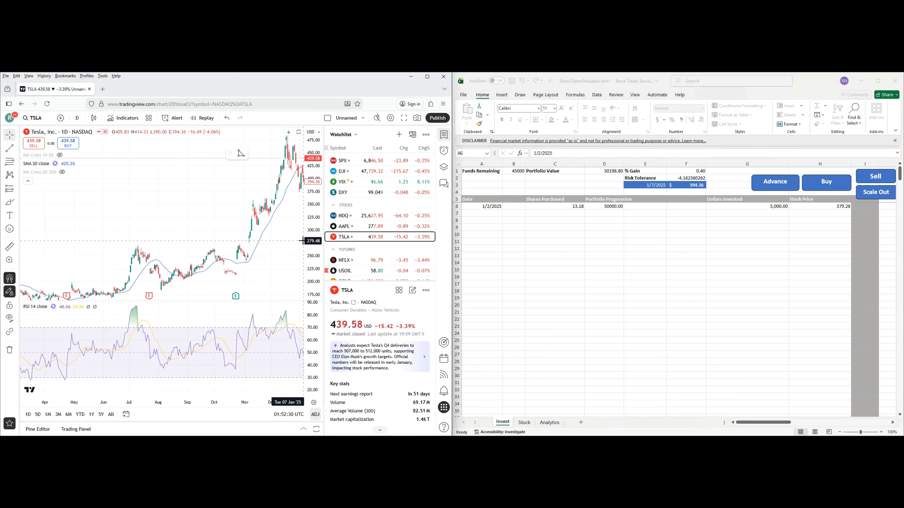
Step: Buy a second TSLA position on the Invest sheet at the 7 Jan 2025 price
key("alt+Tab")
key("ctrl+b")
key("alt+Tab")
Step: Continue the simulation day by day on both the Invest sheet and the Tesla chart until 10 Jan 2025
key("alt+Tab")
key("ctrl+a")
key("alt+Tab")
key("Right")
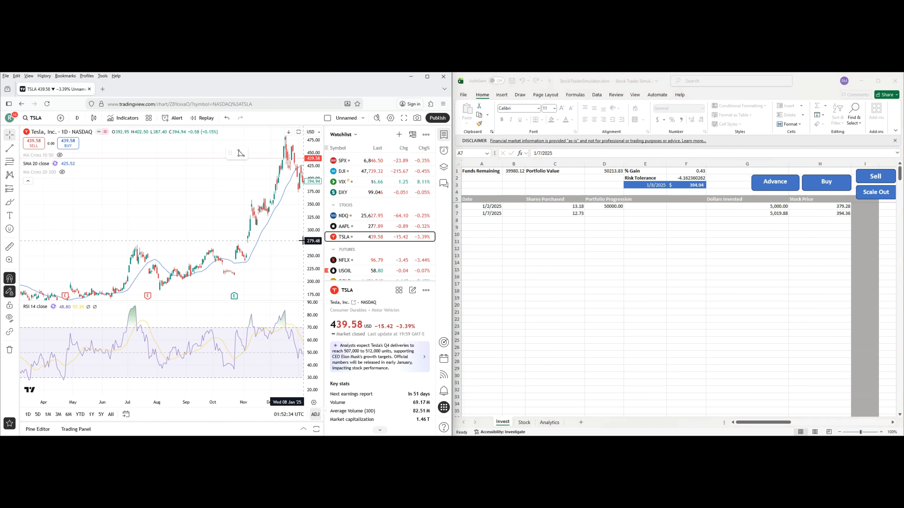
key("alt+Tab")
key("ctrl+a")
key("alt+Tab")
key("Right")
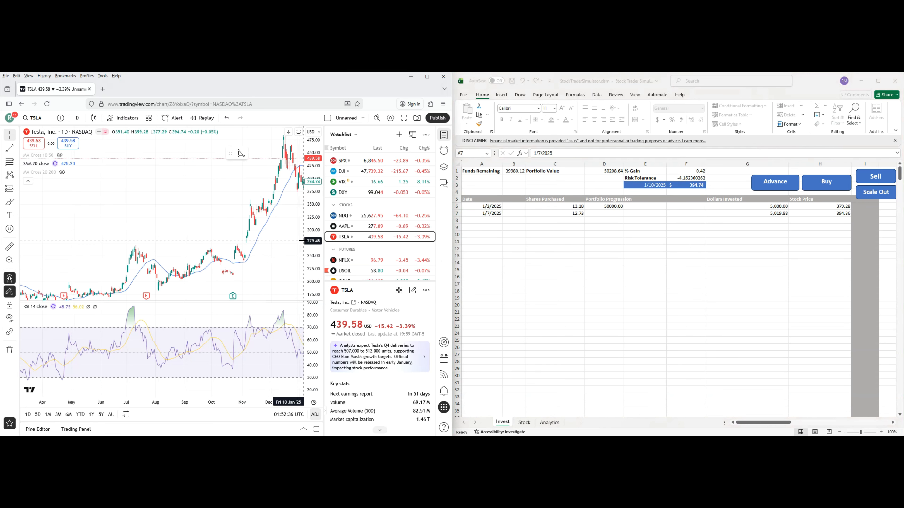
Step: Bring the simulator workbook into focus and show its Analytics sheet
key("alt+Tab")
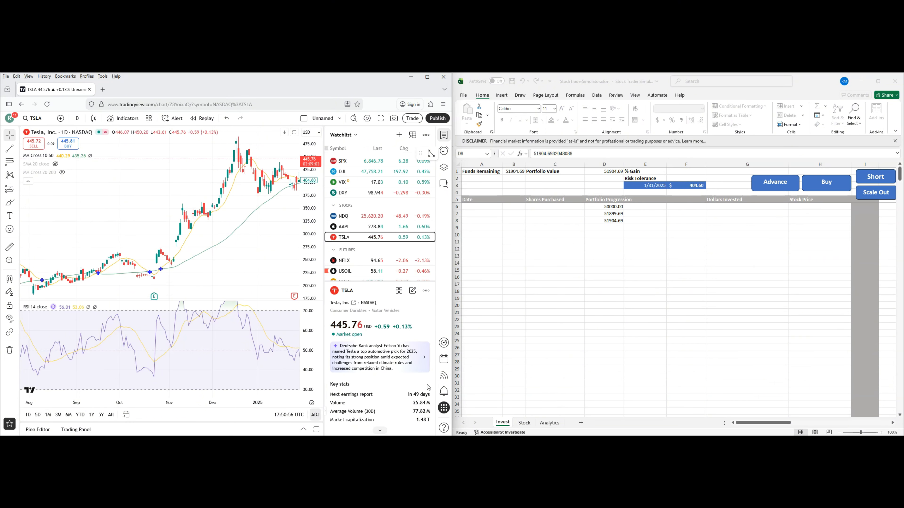
left_click(775, 183)
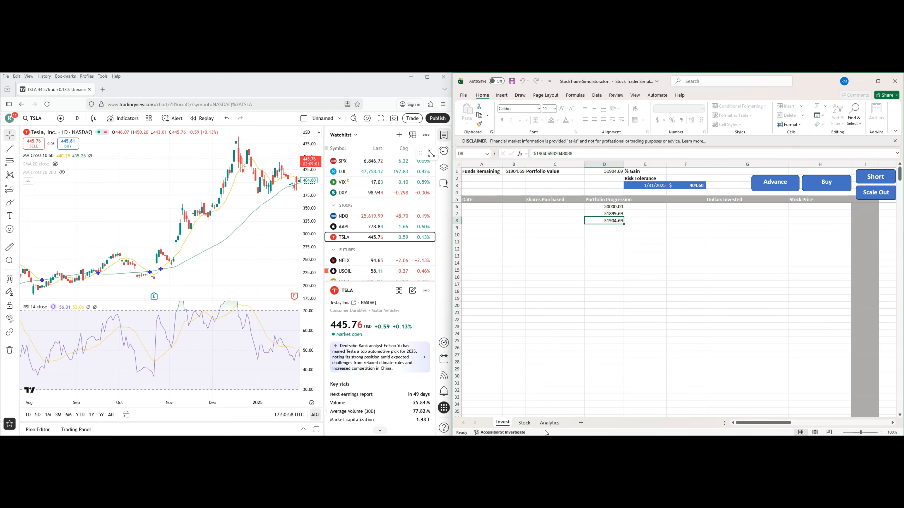
left_click(549, 424)
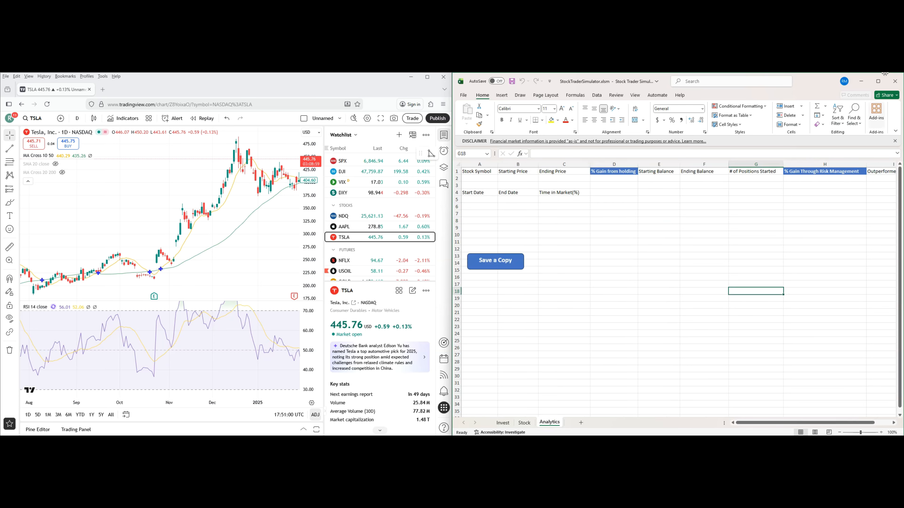